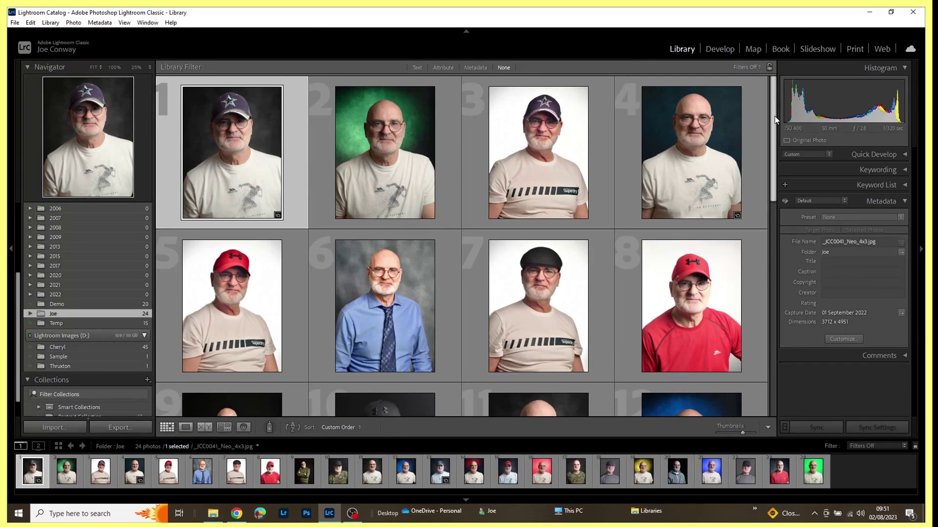
pyautogui.moveTo(774, 117); pyautogui.dragTo(807, 116)
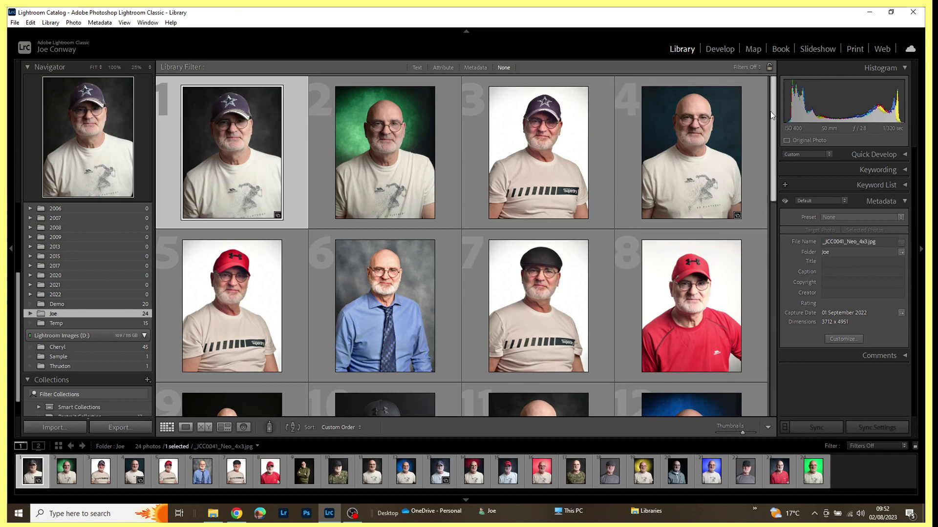
pyautogui.scroll(-1, 773, 126)
pyautogui.moveTo(772, 126); pyautogui.dragTo(793, 98)
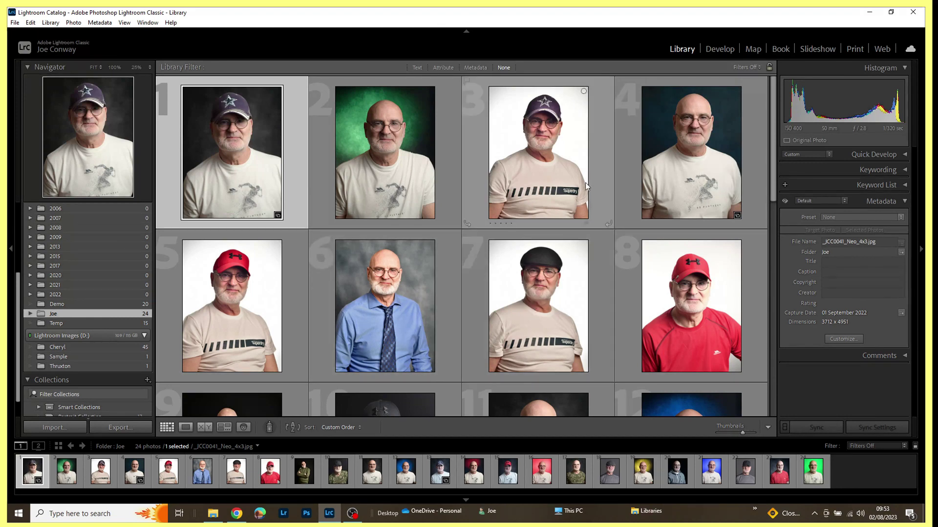
pyautogui.moveTo(546, 146)
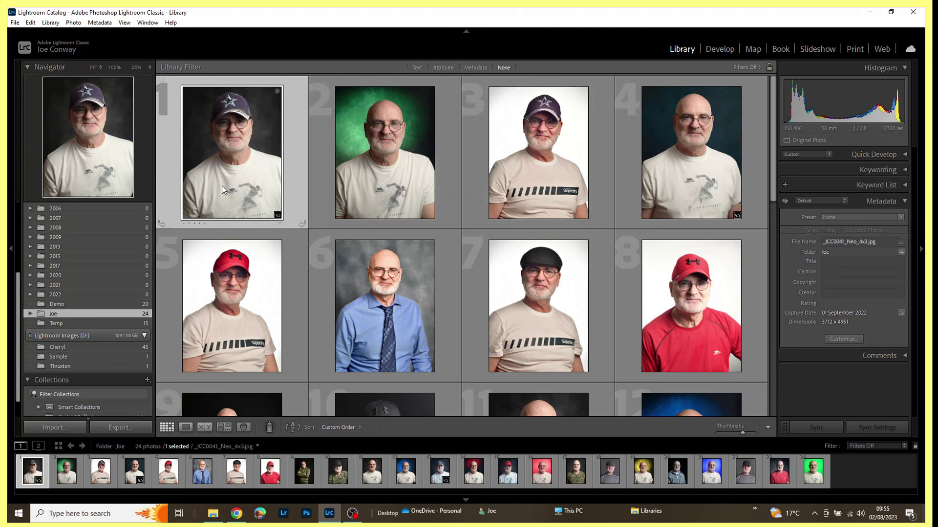
pyautogui.moveTo(222, 186)
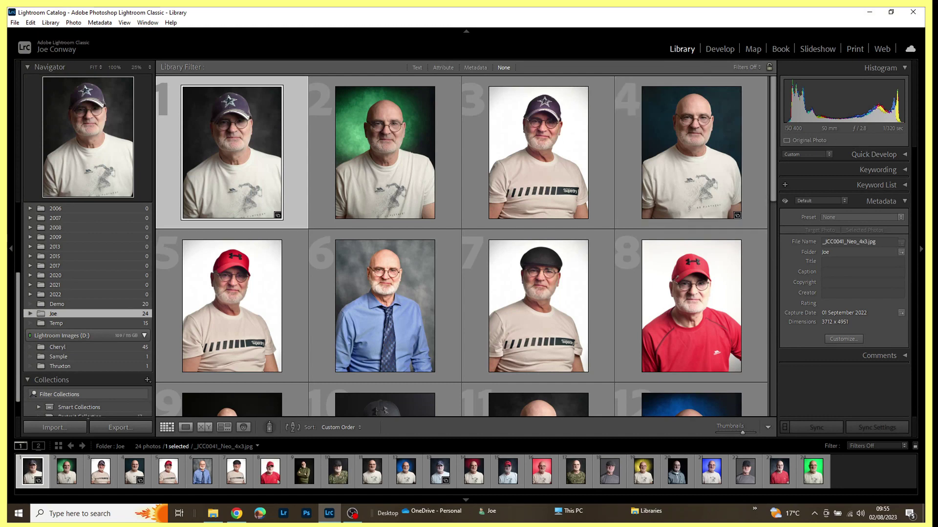
# Examine the Quick Develop adjustments available for the first portrait, then collapse them.
pyautogui.click(904, 154)
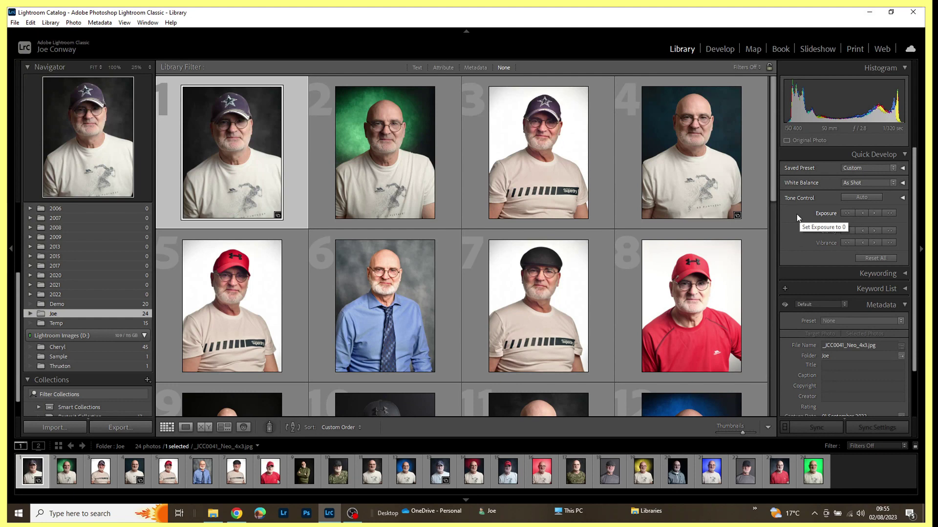
pyautogui.click(903, 155)
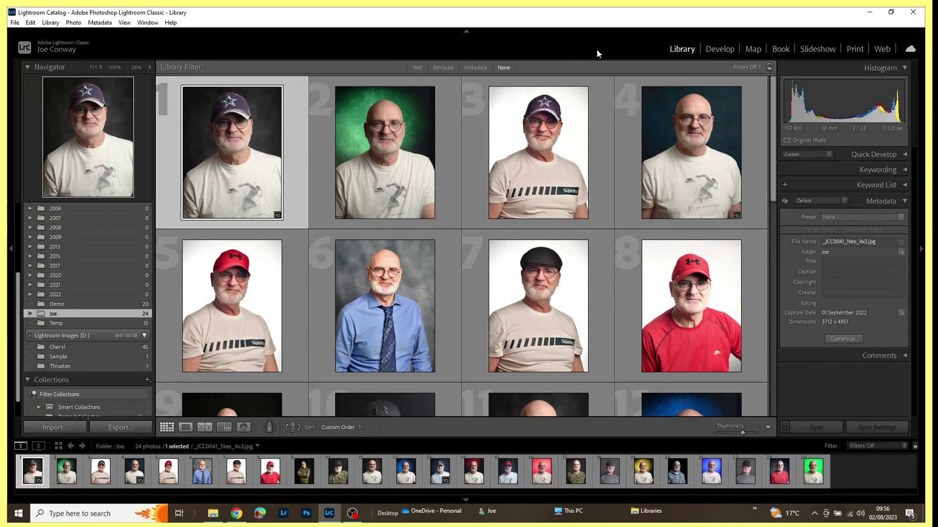
# Examine which settings a new develop preset can include, without creating one, and return to the Library.
pyautogui.press('d')
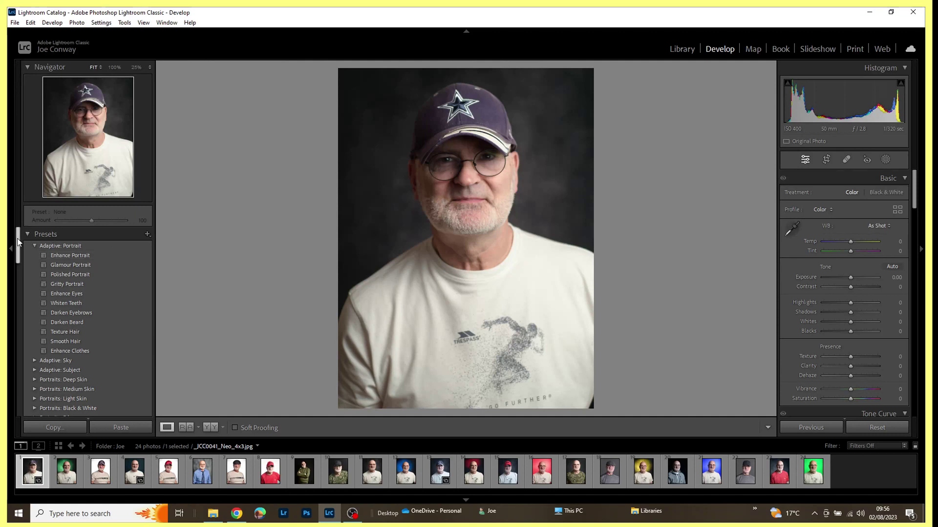
pyautogui.moveTo(18, 243); pyautogui.dragTo(63, 226)
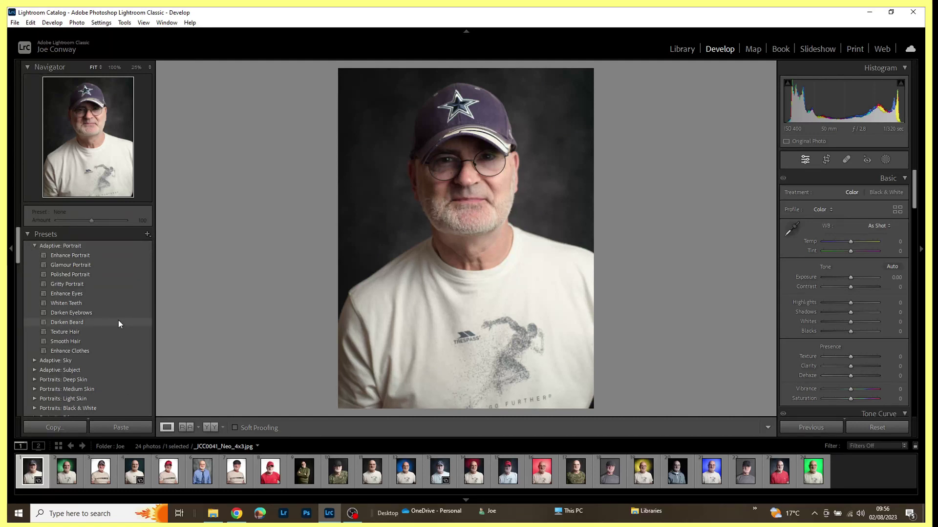
pyautogui.click(147, 235)
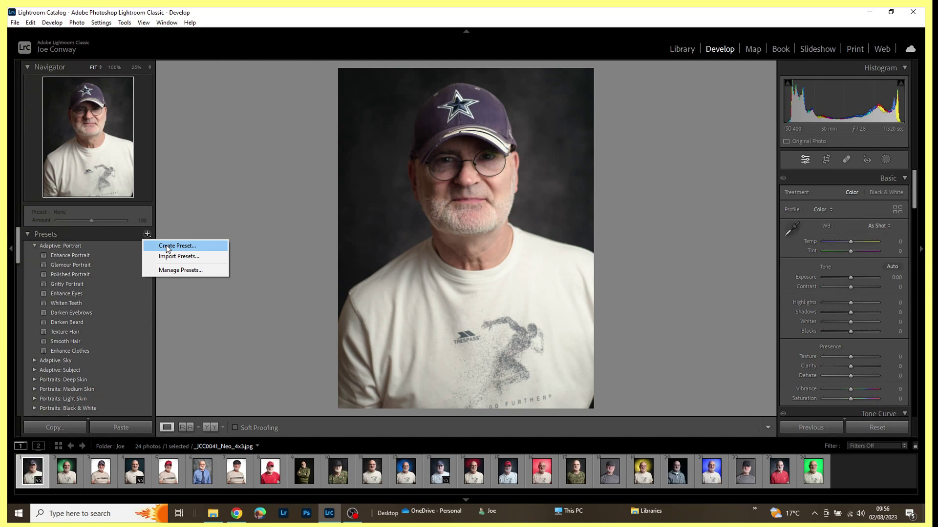
pyautogui.click(166, 246)
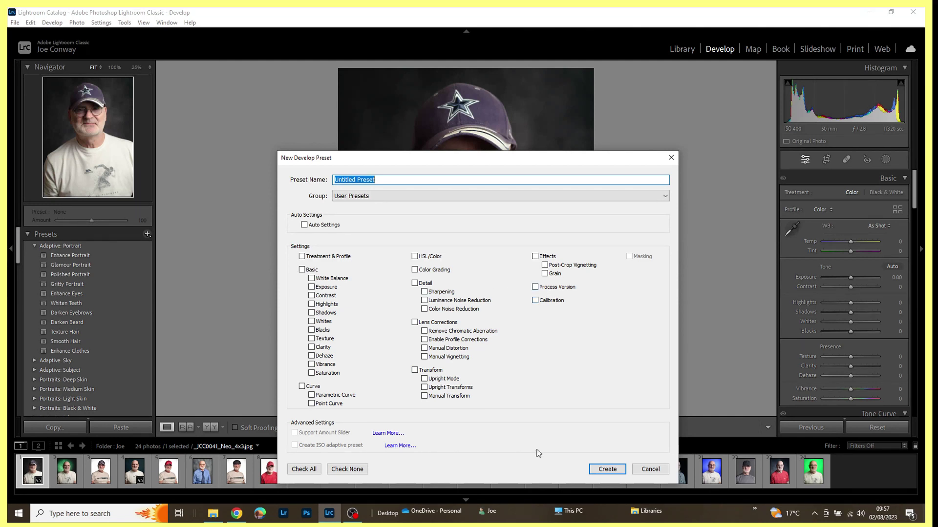
pyautogui.click(648, 470)
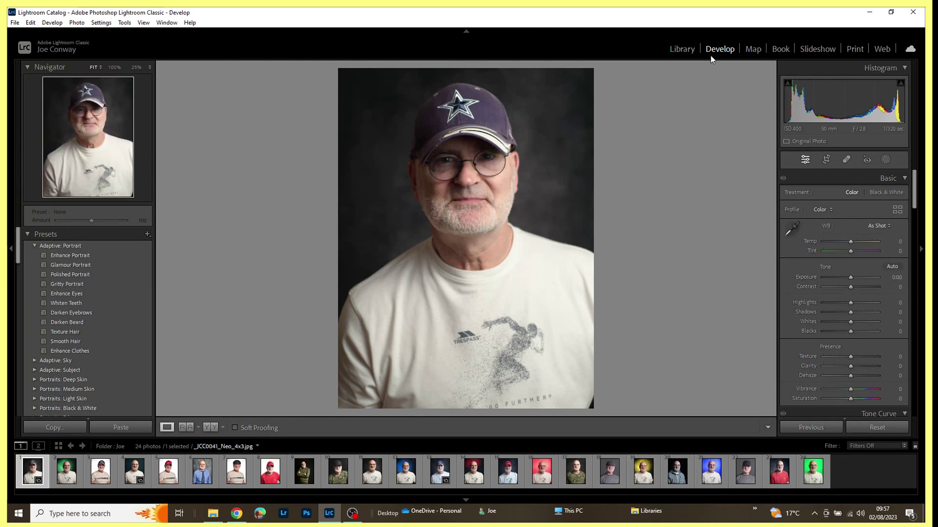
pyautogui.click(689, 51)
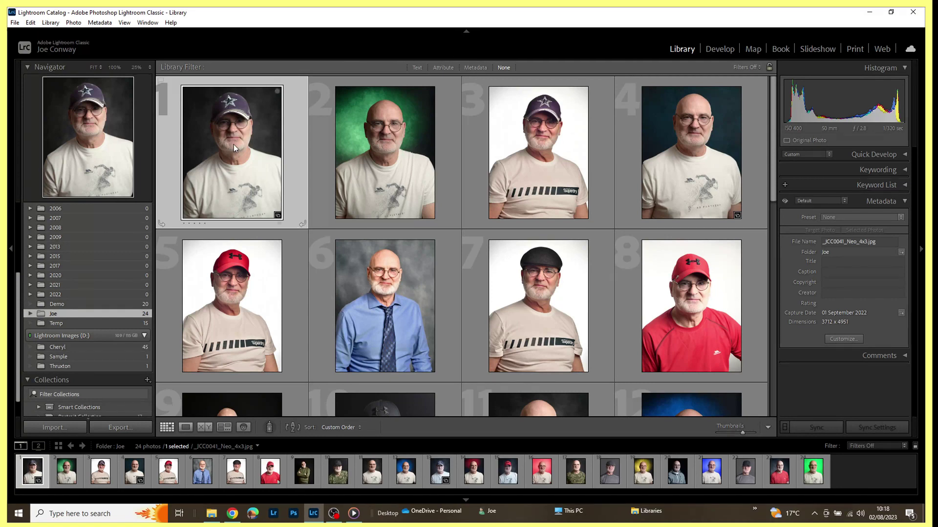
# Crop the first portrait to the 2 x 3 / 4 x 6 aspect, tightened around the head and upper body with the subject centred.
pyautogui.moveTo(231, 145)
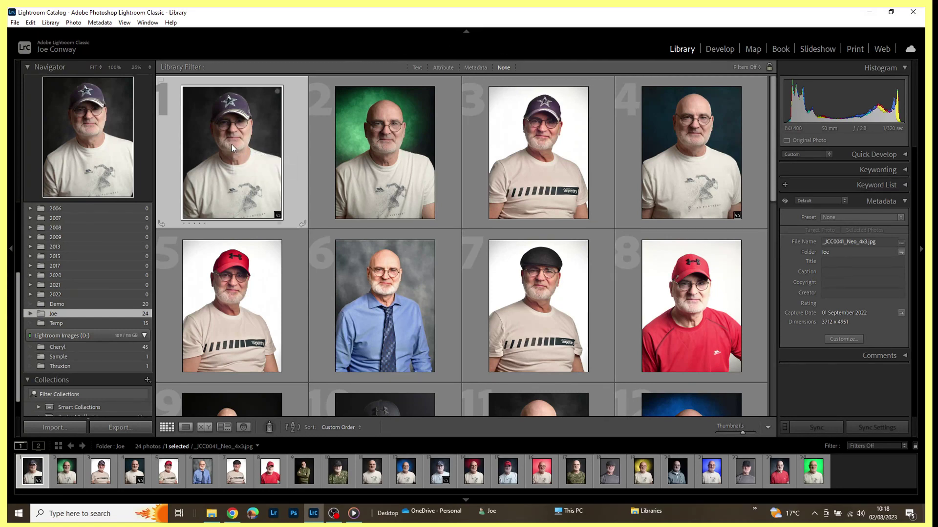
pyautogui.click(730, 54)
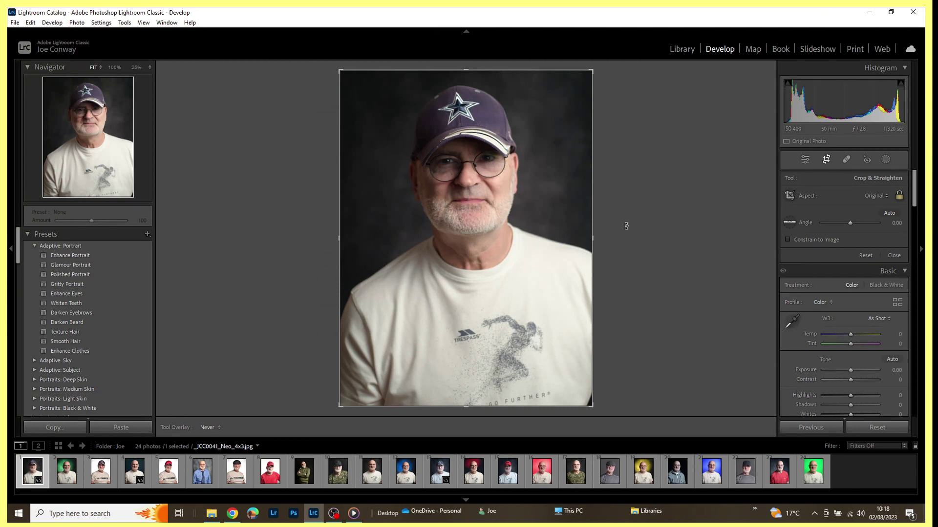
pyautogui.click(885, 196)
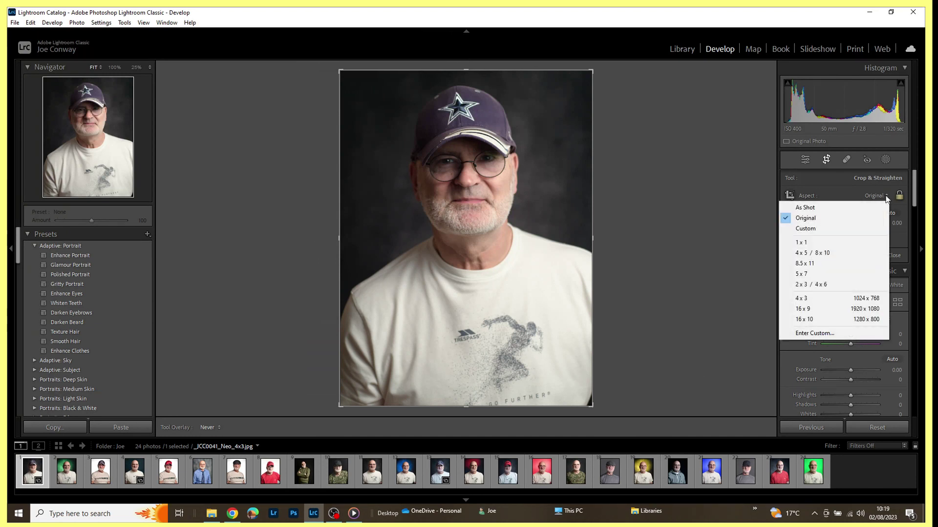
pyautogui.click(824, 286)
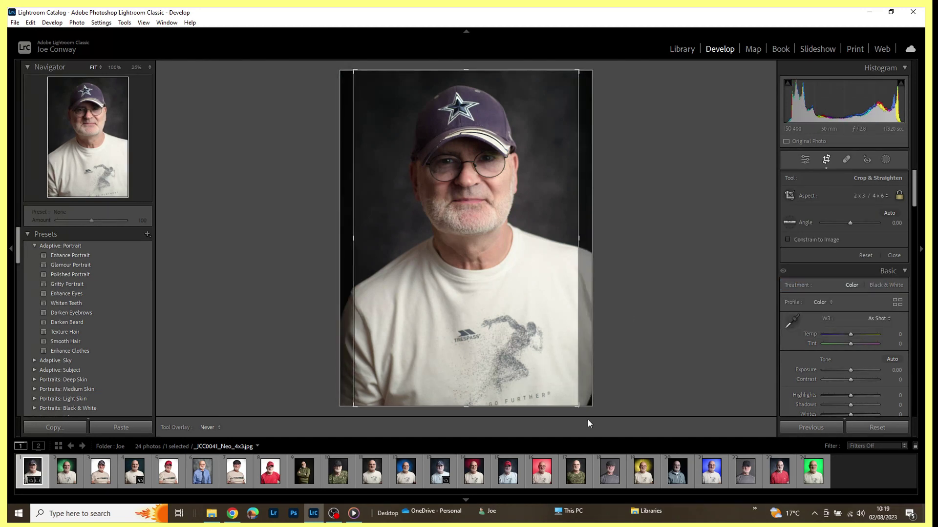
pyautogui.moveTo(578, 406); pyautogui.dragTo(572, 382)
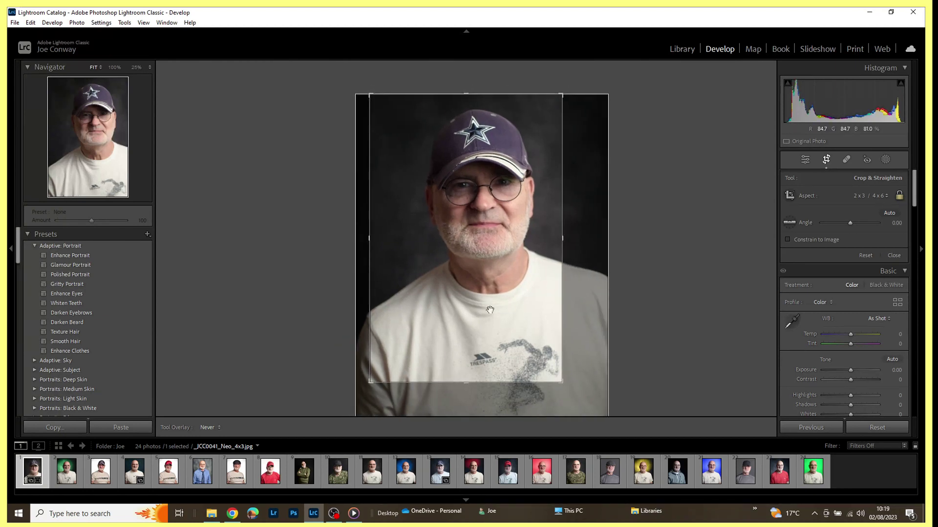
pyautogui.moveTo(470, 283); pyautogui.dragTo(456, 284)
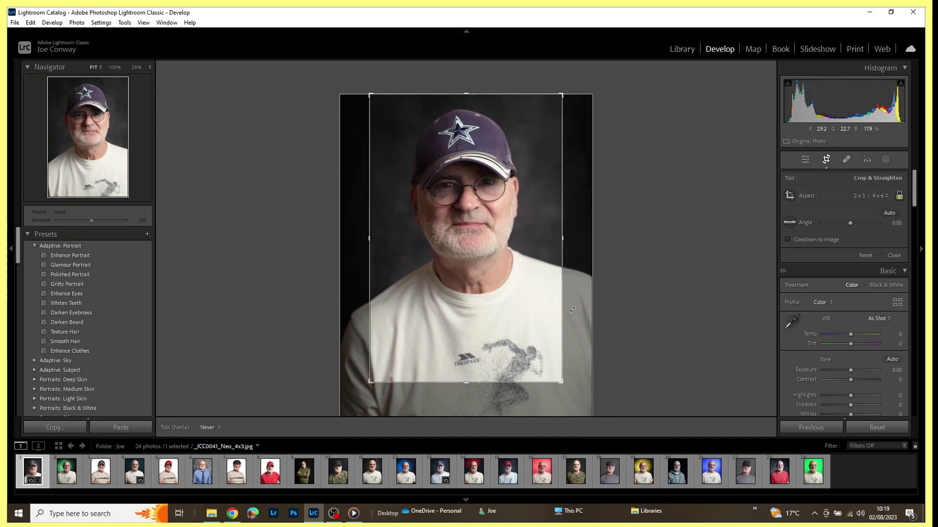
pyautogui.click(893, 256)
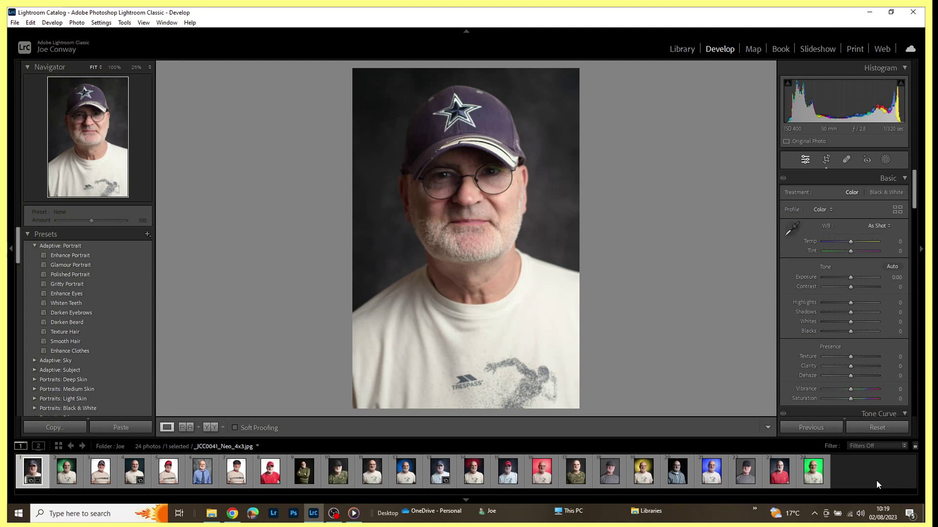
# Synchronize only the crop, including straighten angle and aspect ratio, from the first portrait to all photos in the folder.
pyautogui.hotkey('ctrl', 'a')
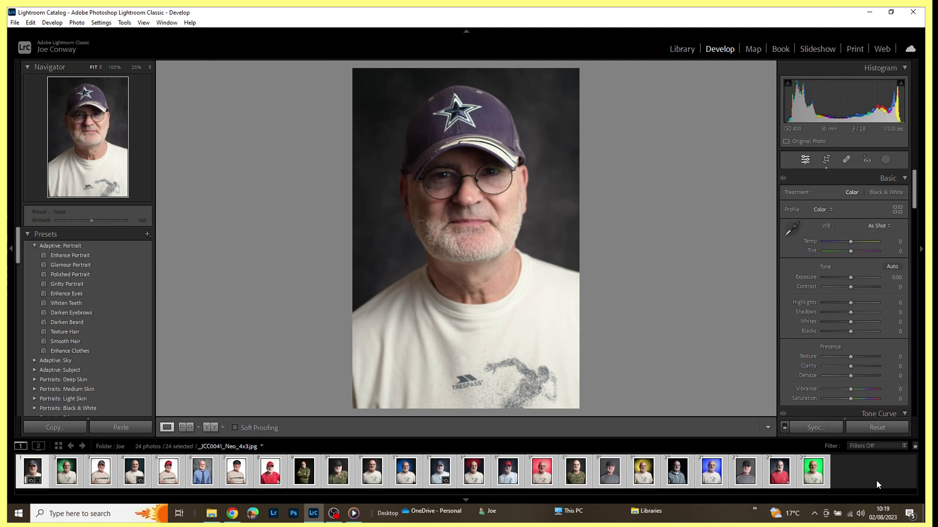
pyautogui.click(829, 426)
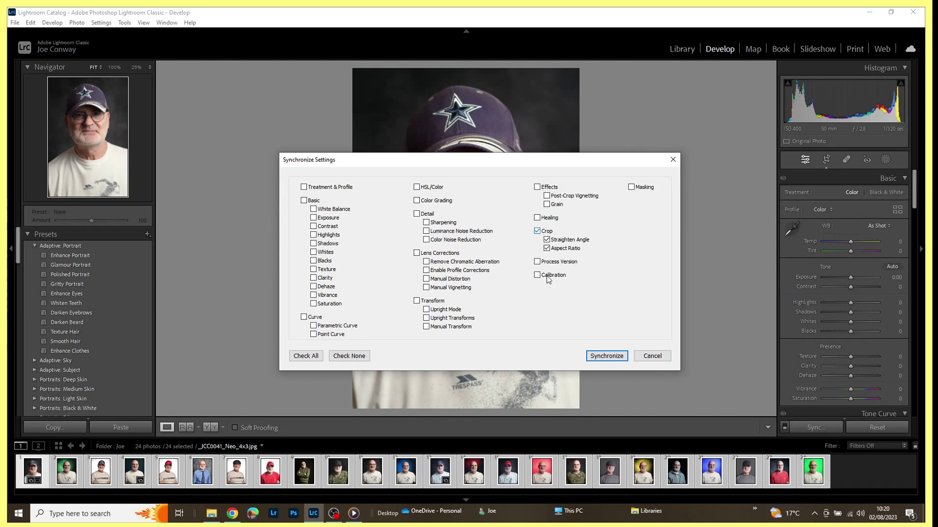
pyautogui.click(606, 357)
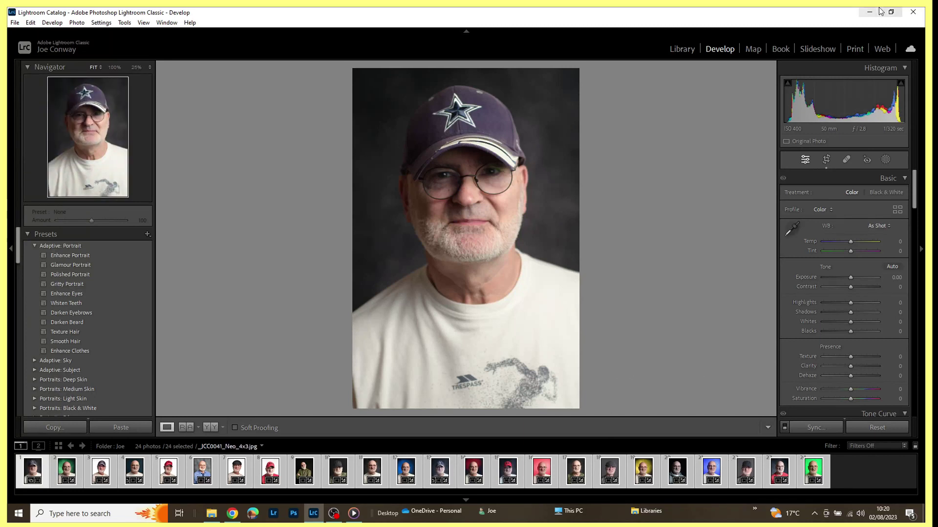
# Review the synchronized crops across the portraits in the Library grid.
pyautogui.click(682, 48)
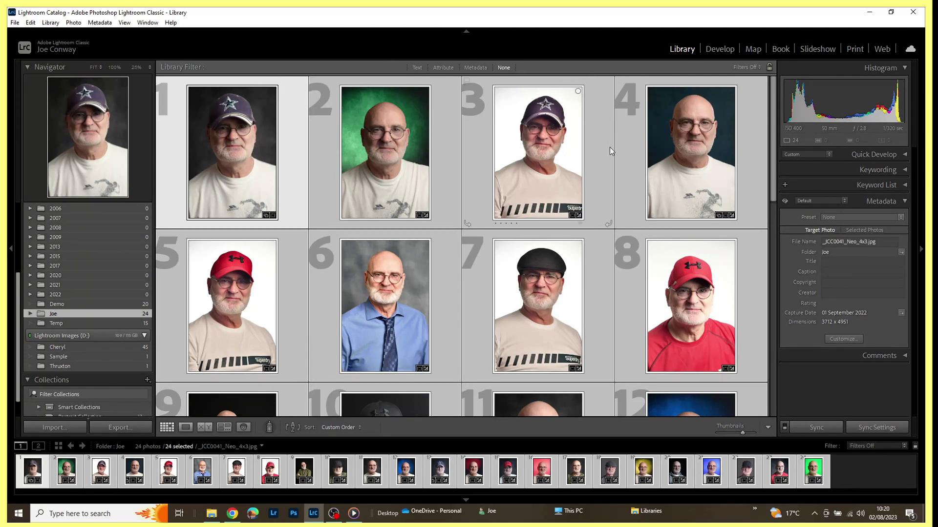
pyautogui.scroll(-3, 610, 147)
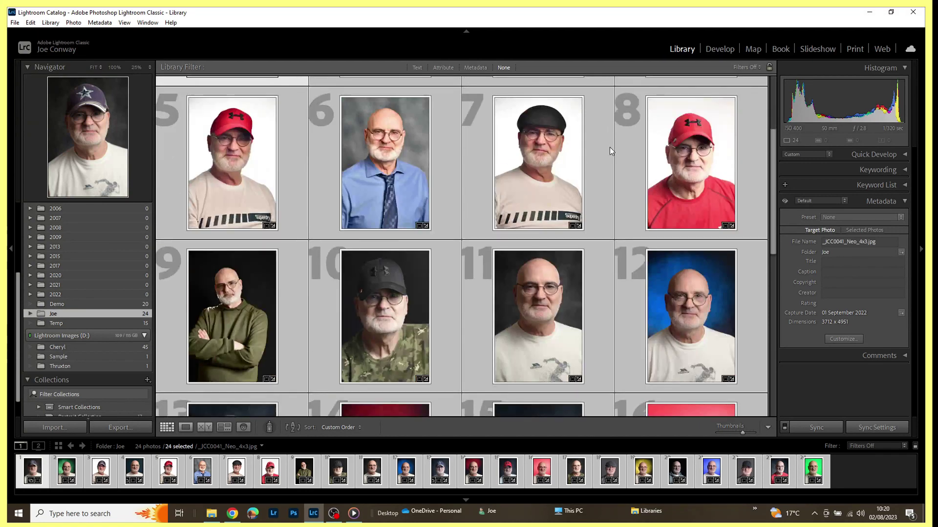
pyautogui.scroll(-3, 609, 147)
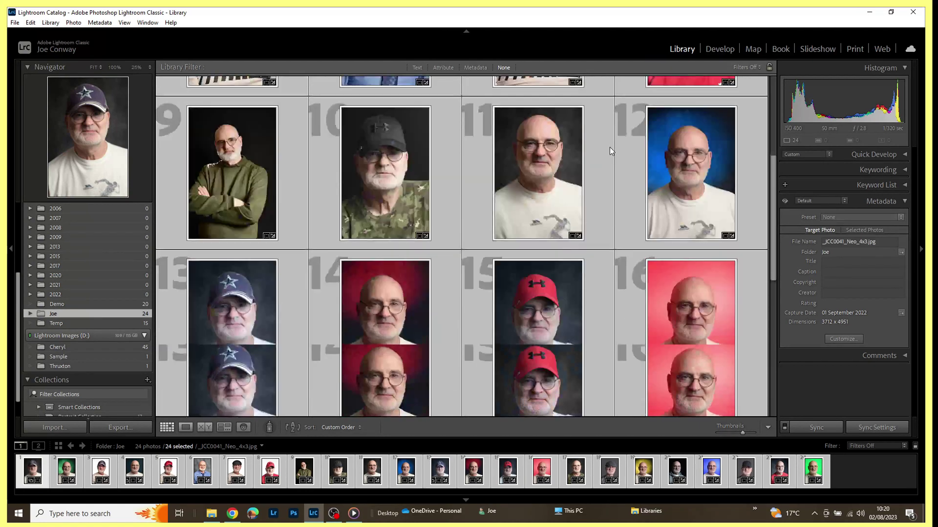
pyautogui.scroll(6, 610, 148)
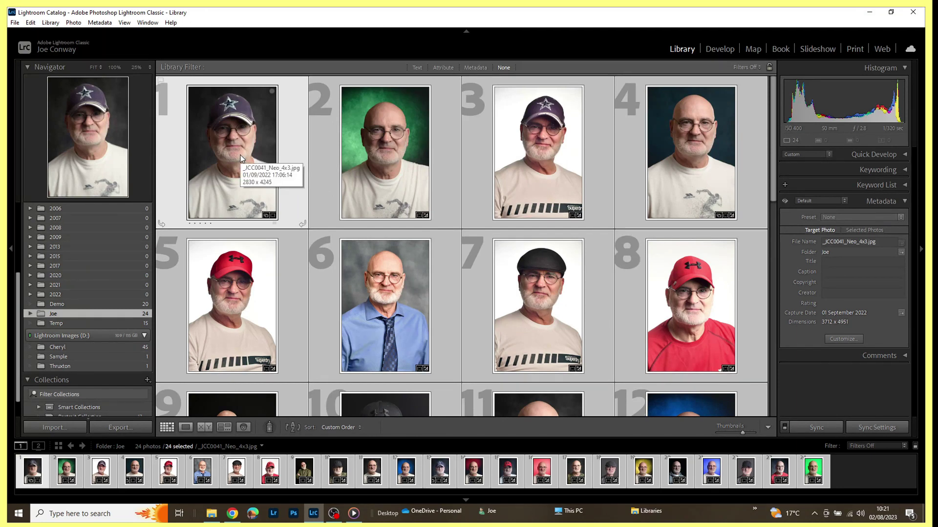
# Check the crop frame on the second through eighth portraits one by one in Develop, then return to the Library grid.
pyautogui.click(371, 144)
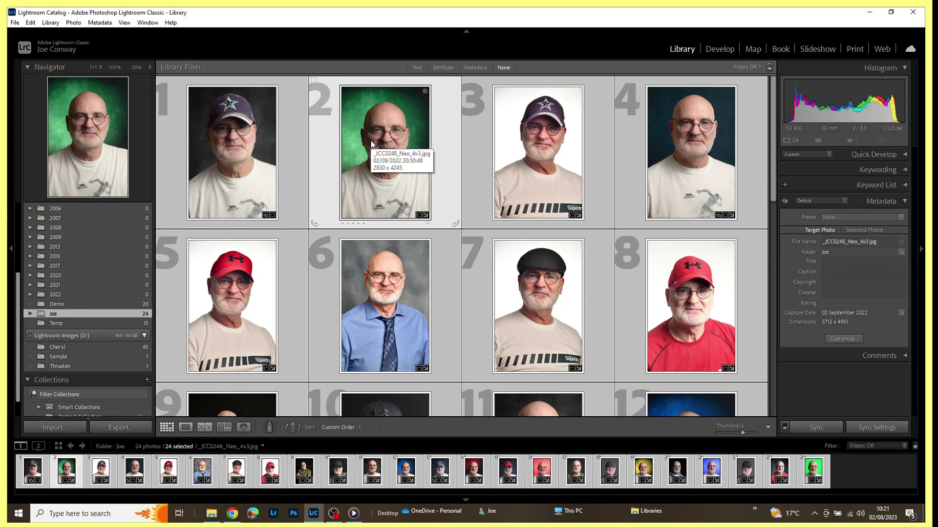
pyautogui.press('d')
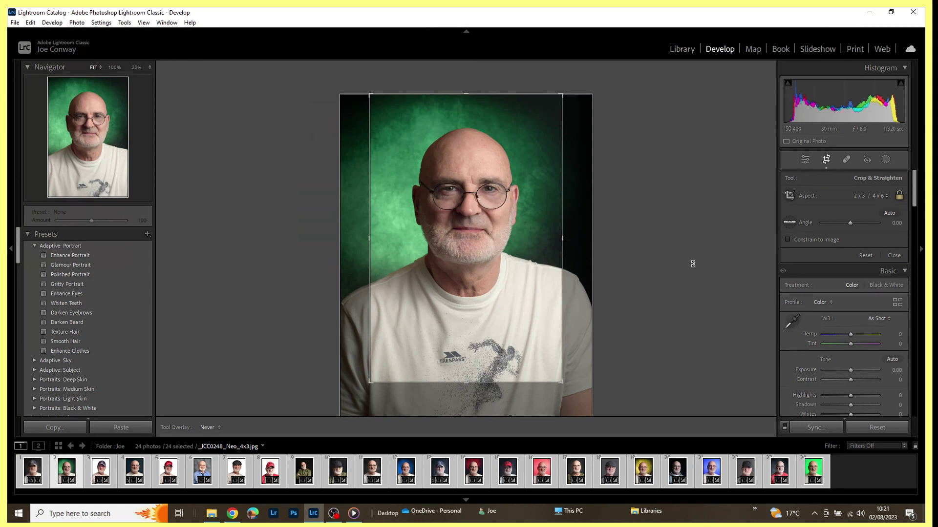
pyautogui.press('Right')
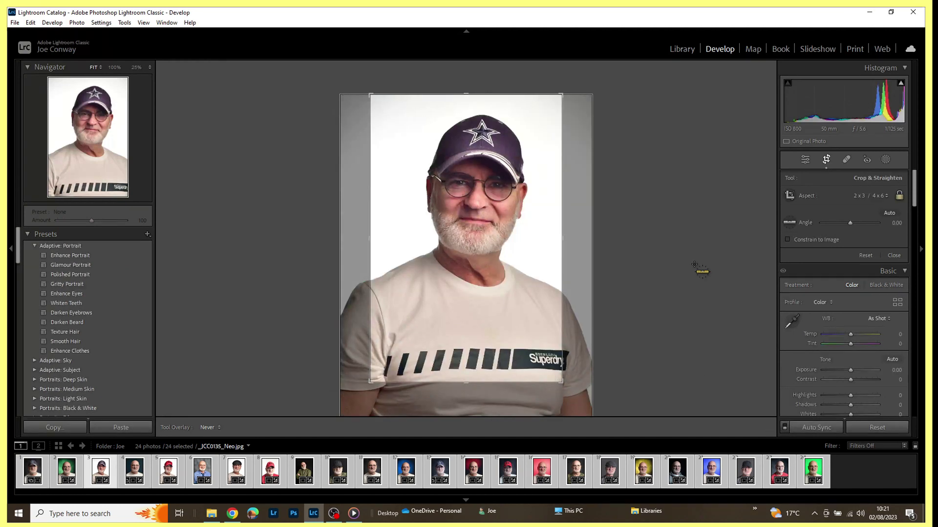
pyautogui.press('Right')
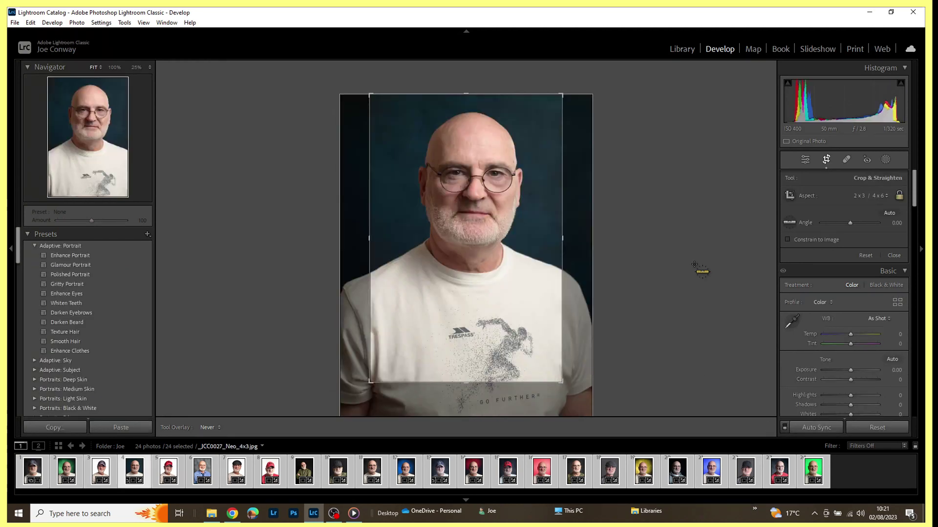
pyautogui.press('Right')
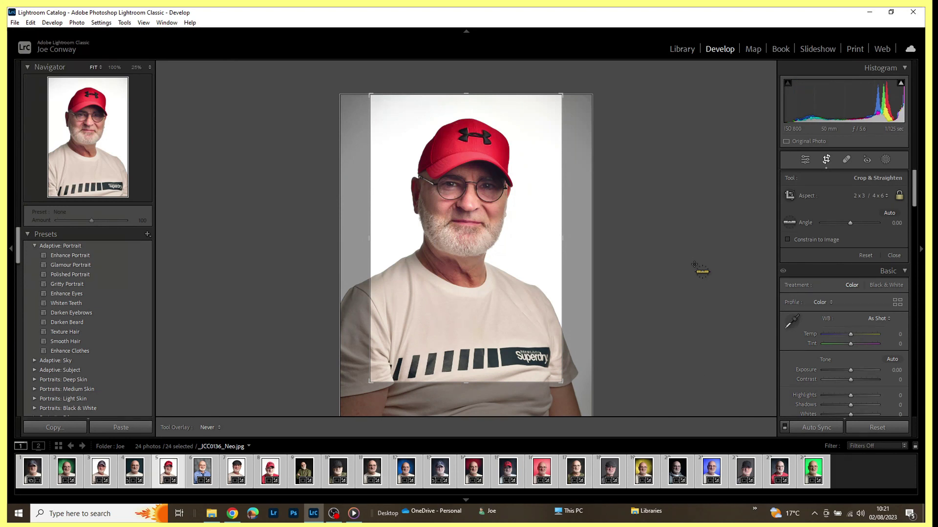
pyautogui.press('Right')
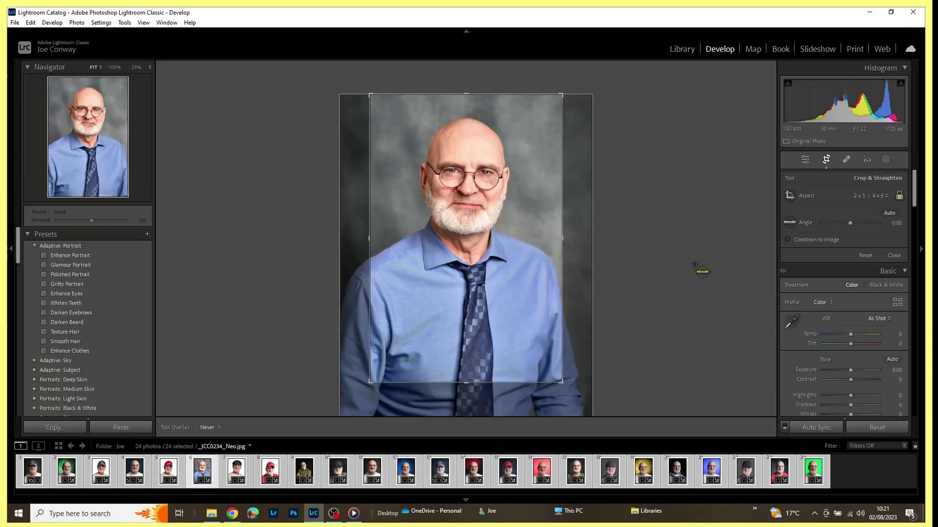
pyautogui.press('Right')
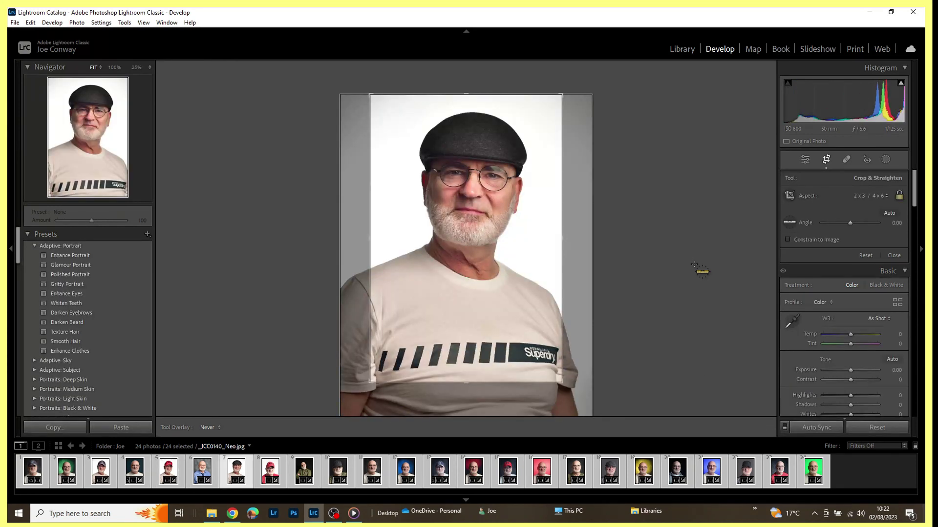
pyautogui.press('Right')
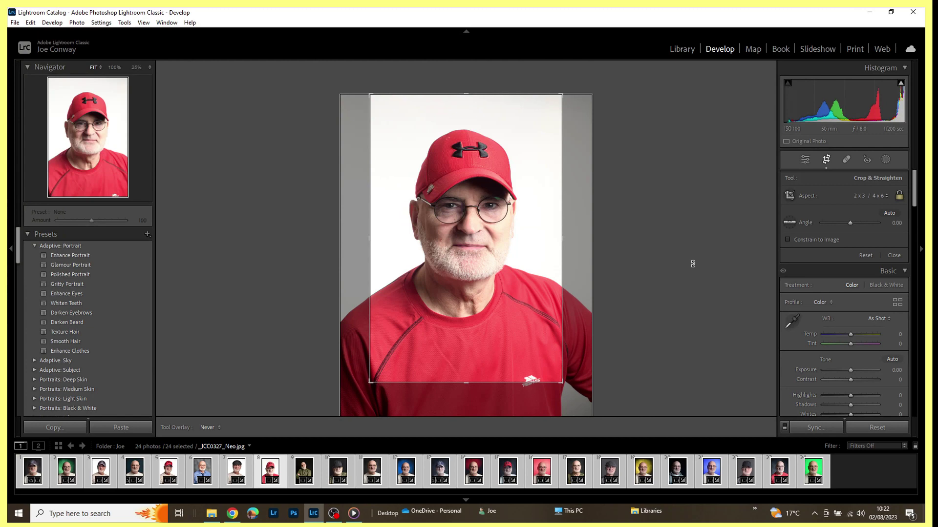
pyautogui.click(685, 52)
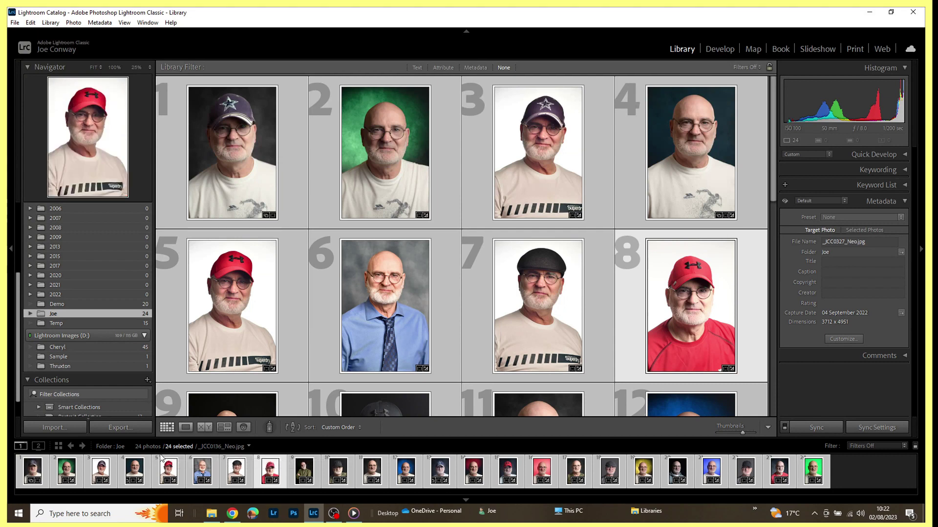
# Reset the develop settings of every portrait in the folder except the first one.
pyautogui.keyDown('ctrl'); pyautogui.click(31, 474); pyautogui.keyUp('ctrl')
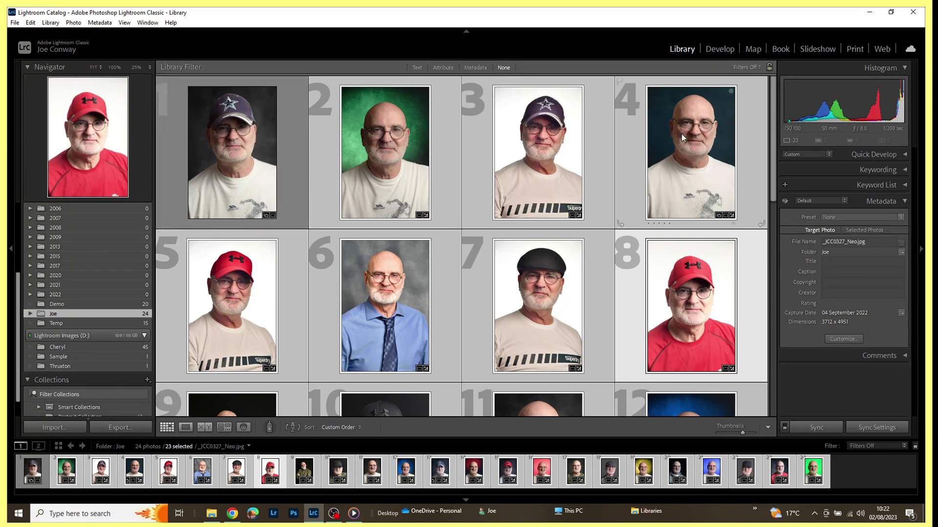
pyautogui.click(72, 23)
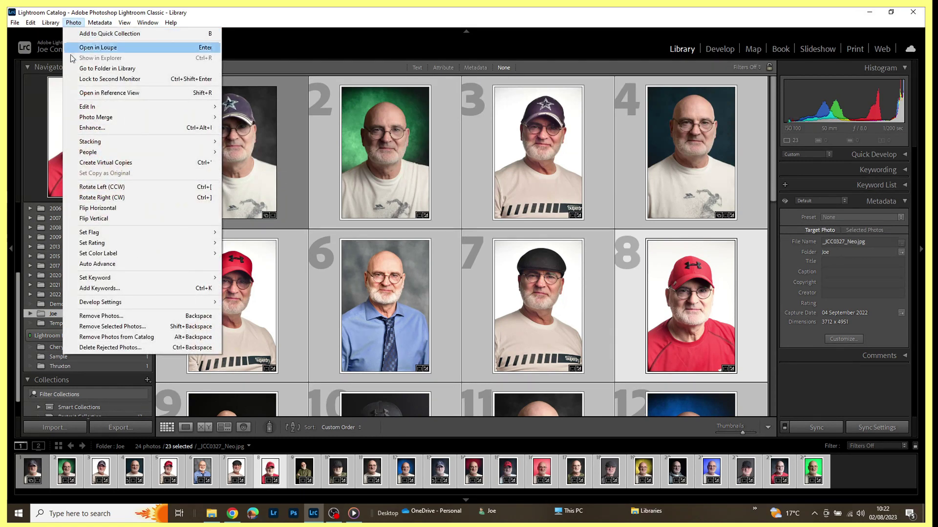
pyautogui.moveTo(140, 302)
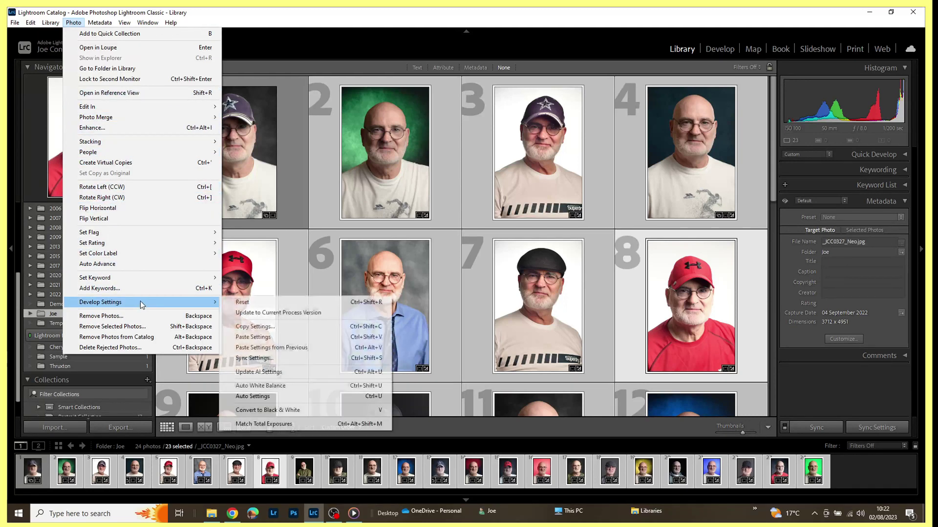
pyautogui.click(249, 304)
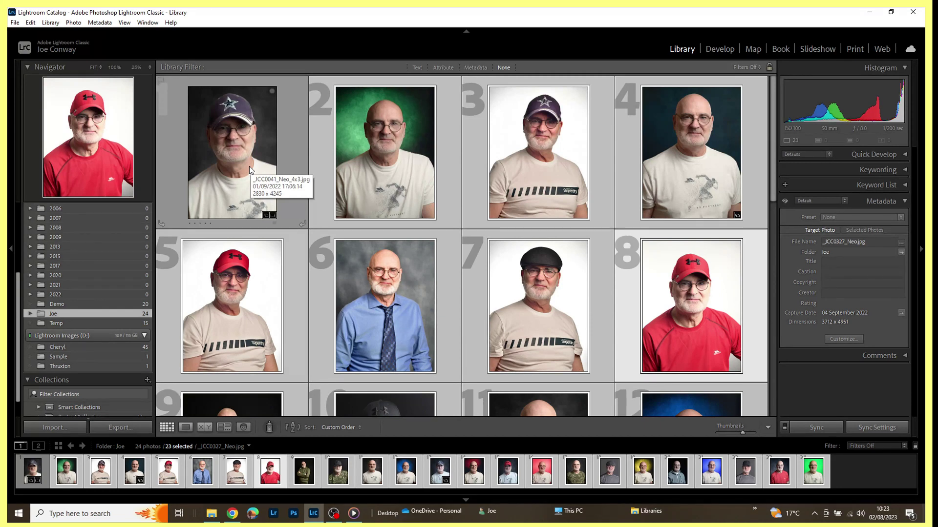
# Copy only the crop settings, including straighten angle and aspect ratio, from the first portrait.
pyautogui.click(256, 141)
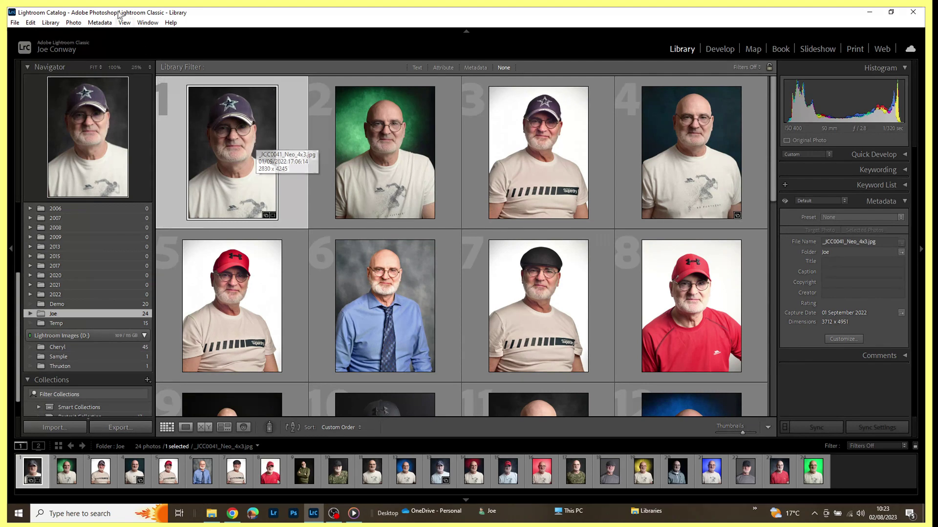
pyautogui.click(75, 22)
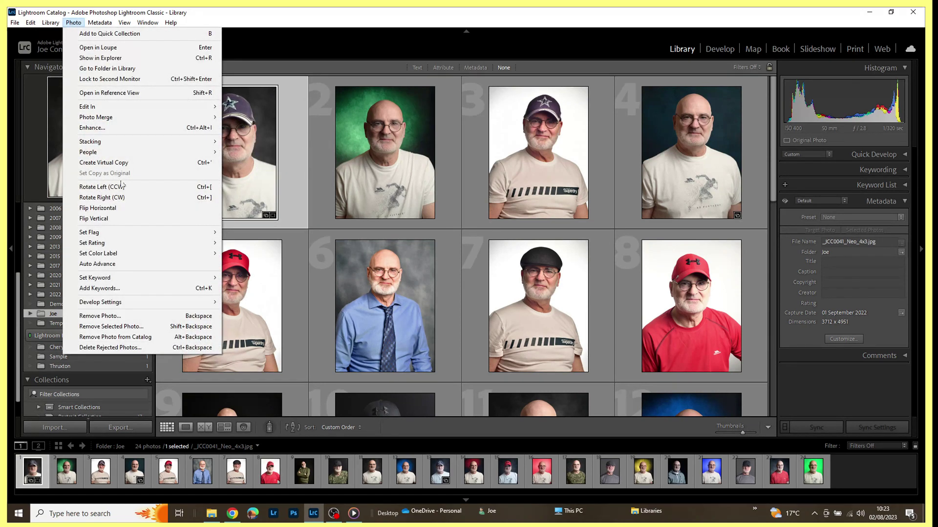
pyautogui.moveTo(209, 304)
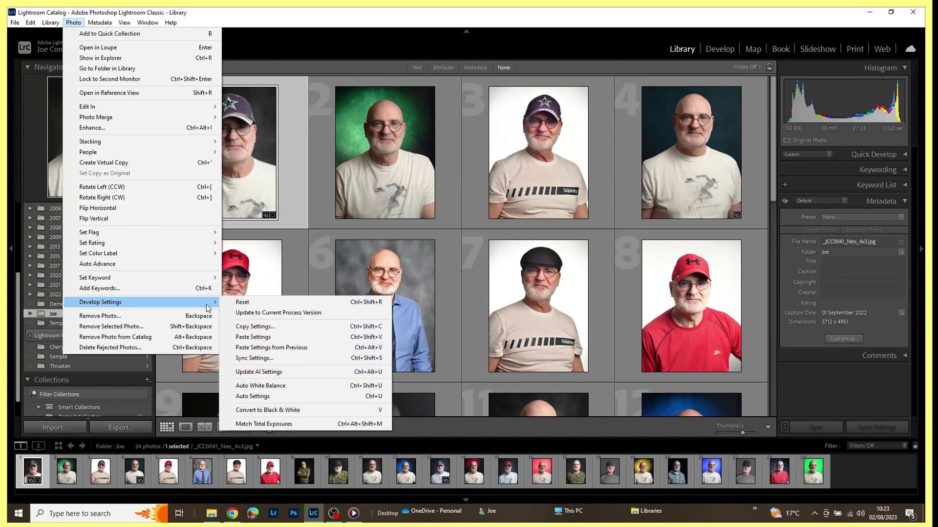
pyautogui.click(274, 329)
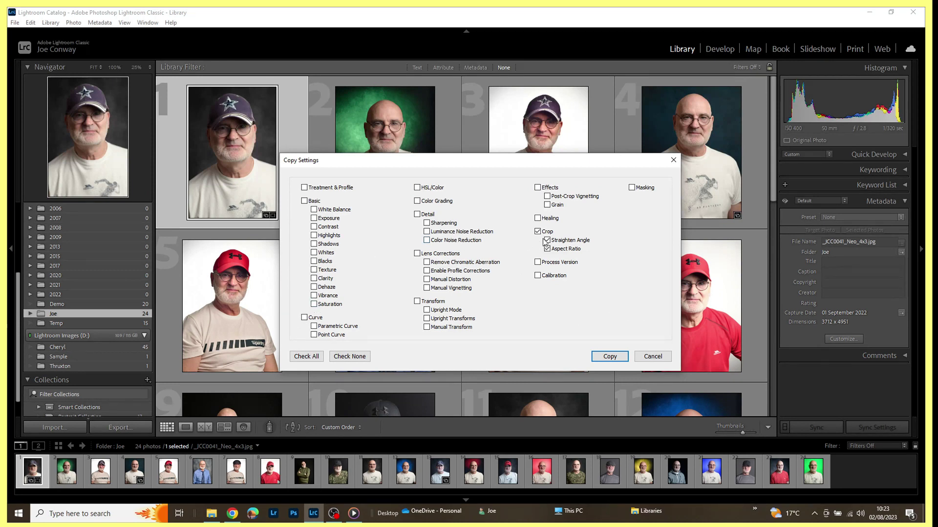
pyautogui.click(609, 357)
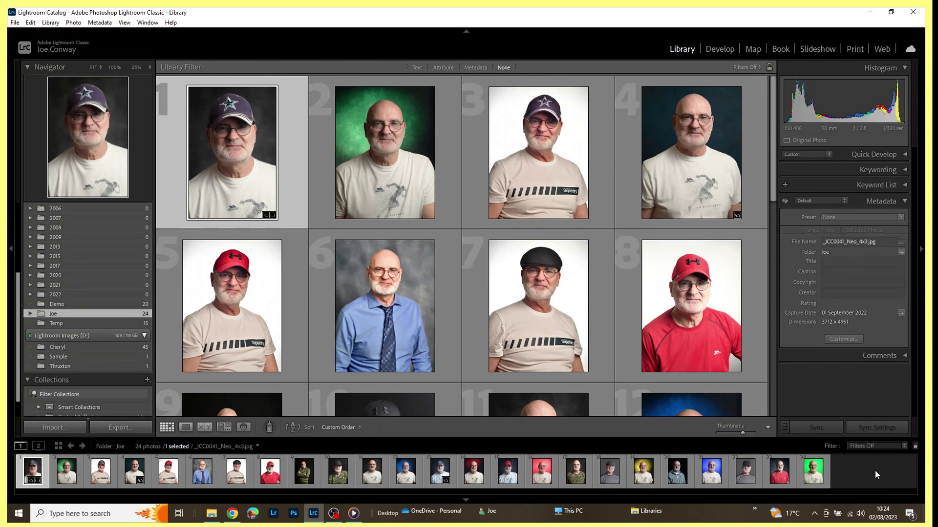
# Paste the copied crop settings onto all portraits in the folder except the first one.
pyautogui.hotkey('ctrl', 'a')
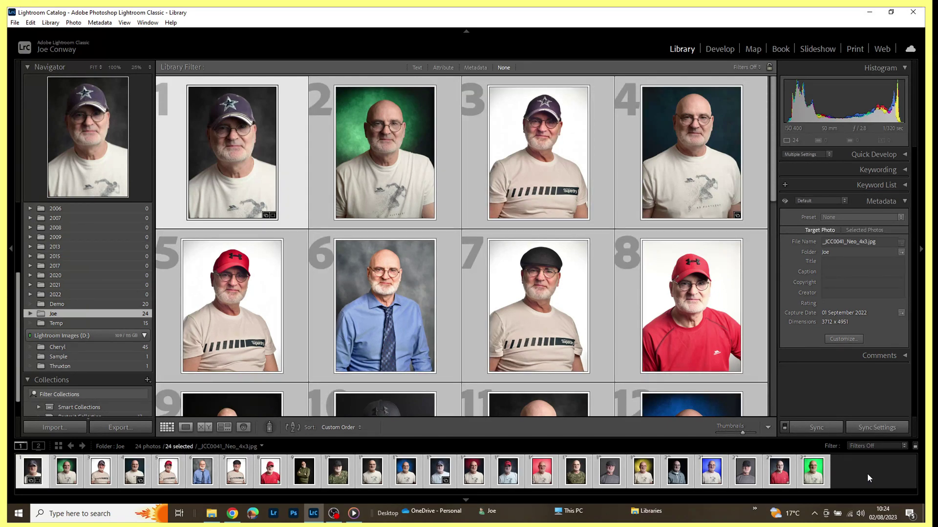
pyautogui.keyDown('ctrl'); pyautogui.click(265, 158); pyautogui.keyUp('ctrl')
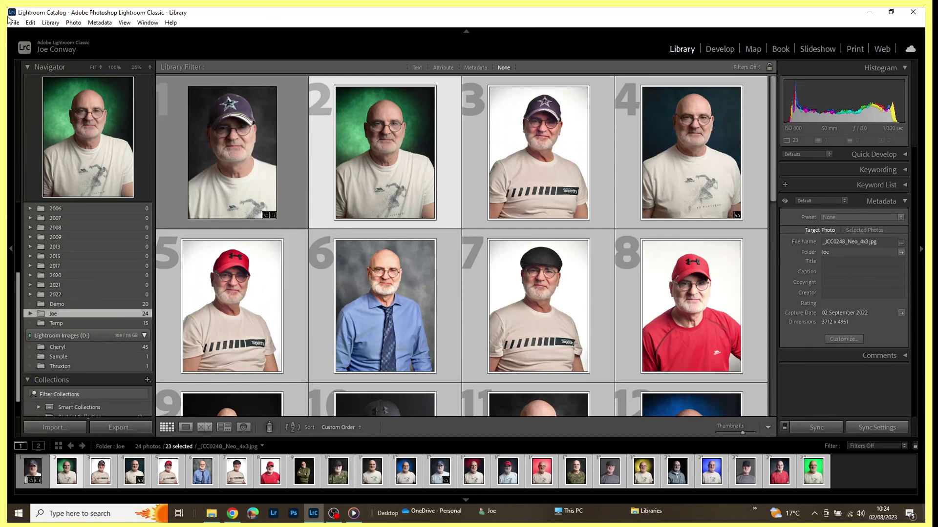
pyautogui.click(72, 24)
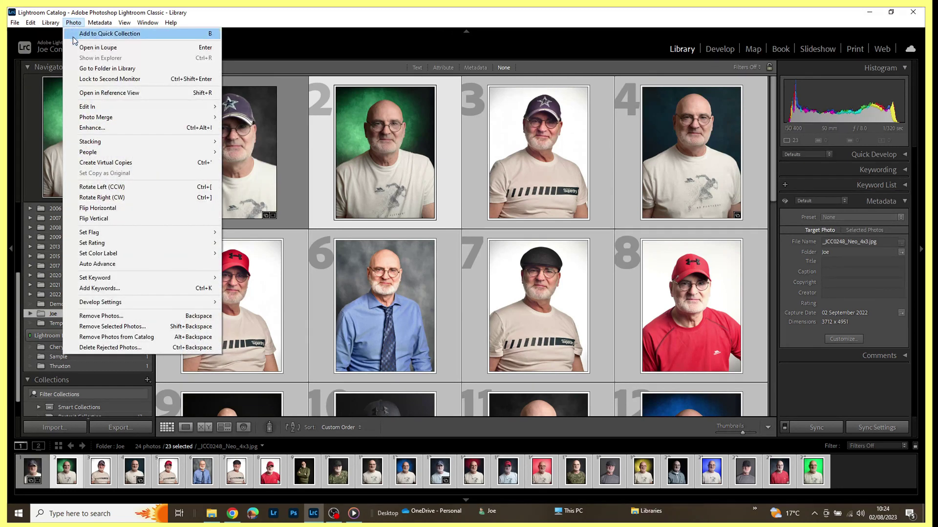
pyautogui.moveTo(126, 305)
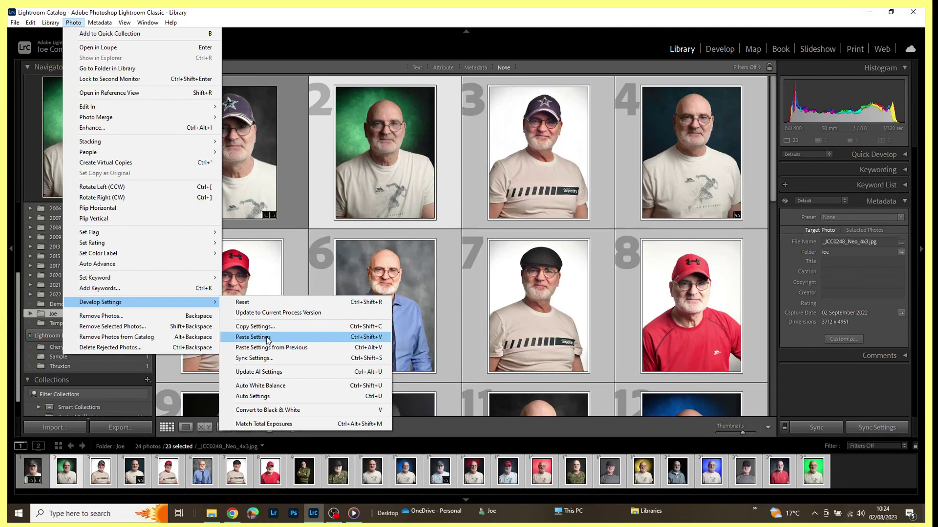
pyautogui.click(280, 338)
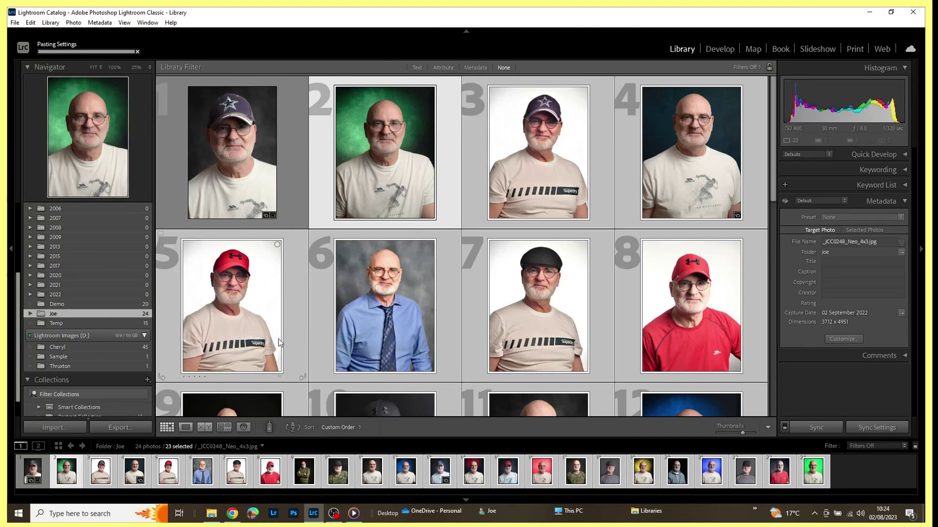